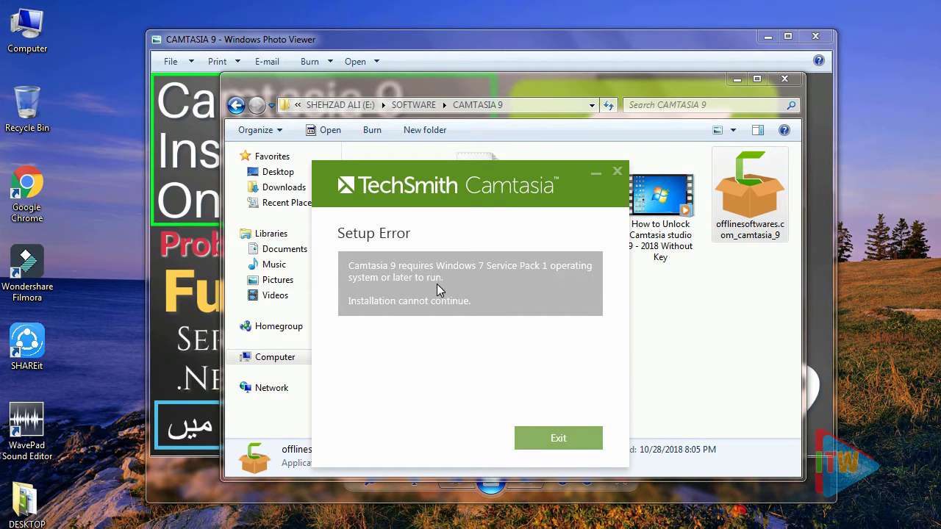
Step: Exit the Camtasia setup, minimize its folder window, and check the Windows edition in the computer's system properties
{"action": "left_click", "coordinate": [557, 438]}
{"action": "left_click", "coordinate": [736, 79]}
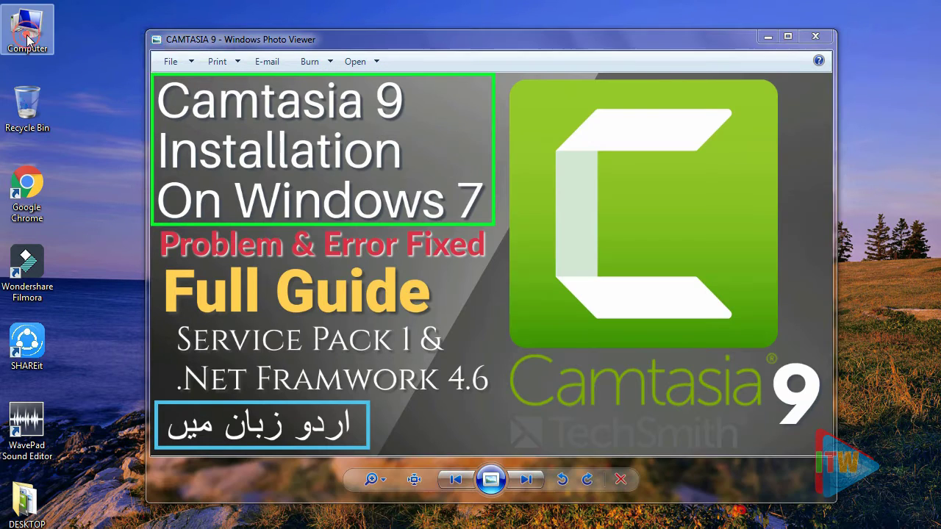
{"action": "right_click", "coordinate": [28, 34]}
{"action": "left_click", "coordinate": [69, 176]}
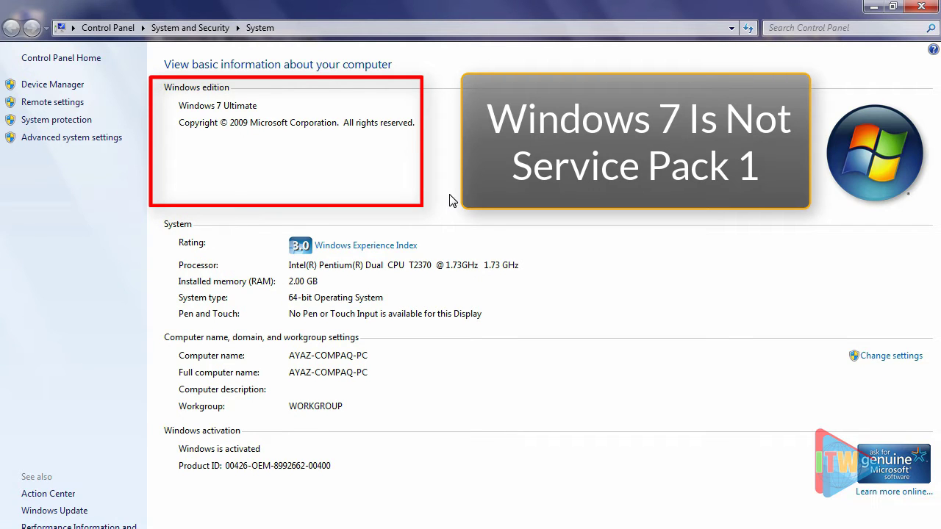
{"action": "left_click", "coordinate": [922, 8]}
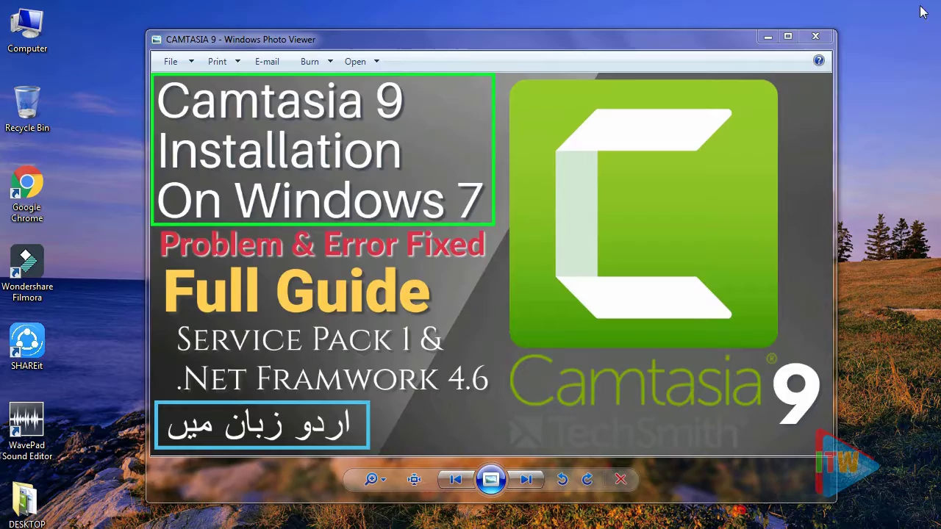
Step: Minimize the photo viewer and open the Registry Editor by running regedit from the Run dialog
{"action": "left_click", "coordinate": [767, 37]}
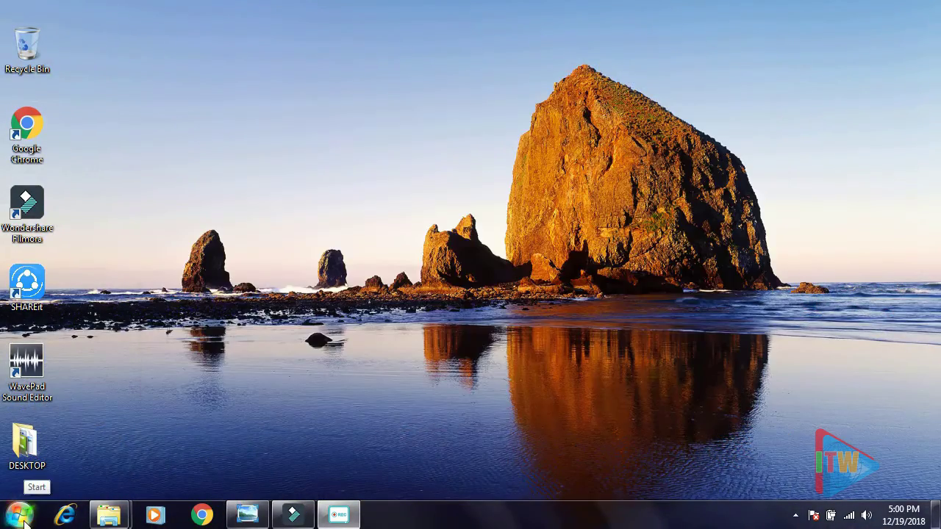
{"action": "left_click", "coordinate": [19, 514]}
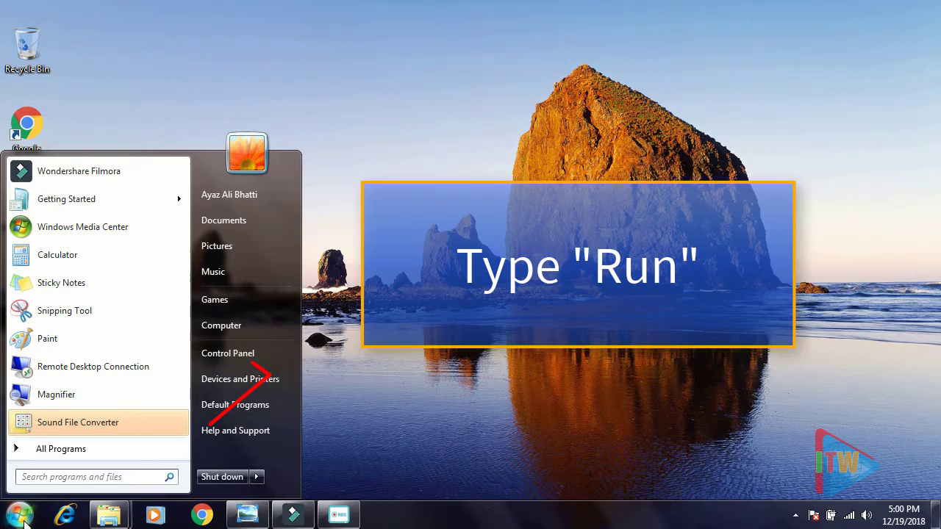
{"action": "type", "text": "run"}
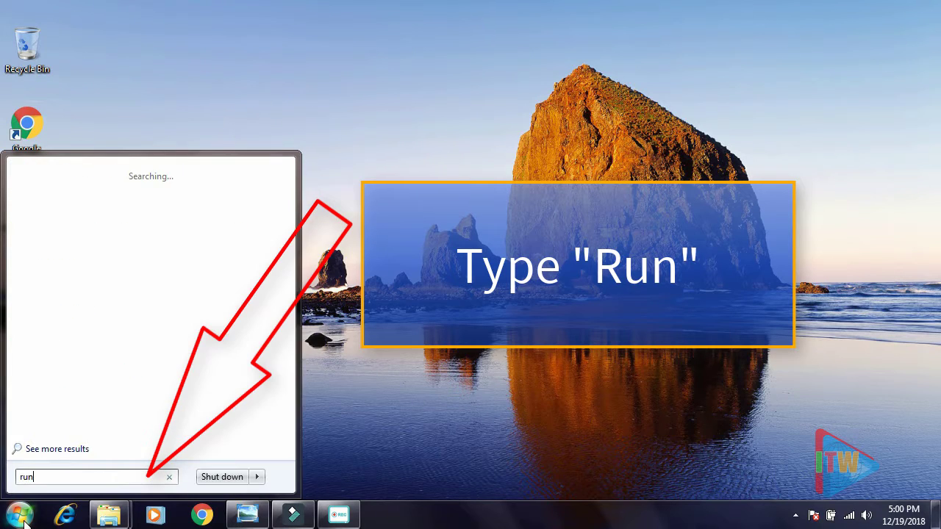
{"action": "key", "text": "Return"}
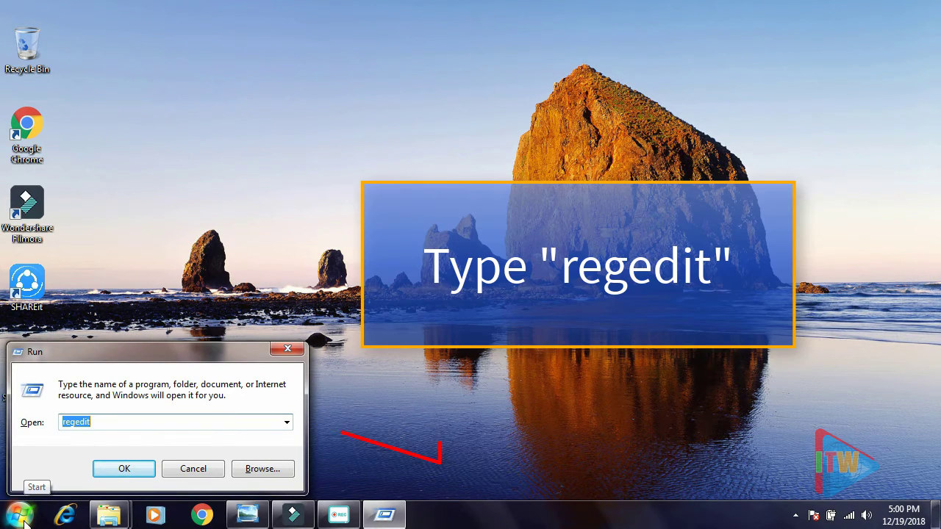
{"action": "type", "text": "rege"}
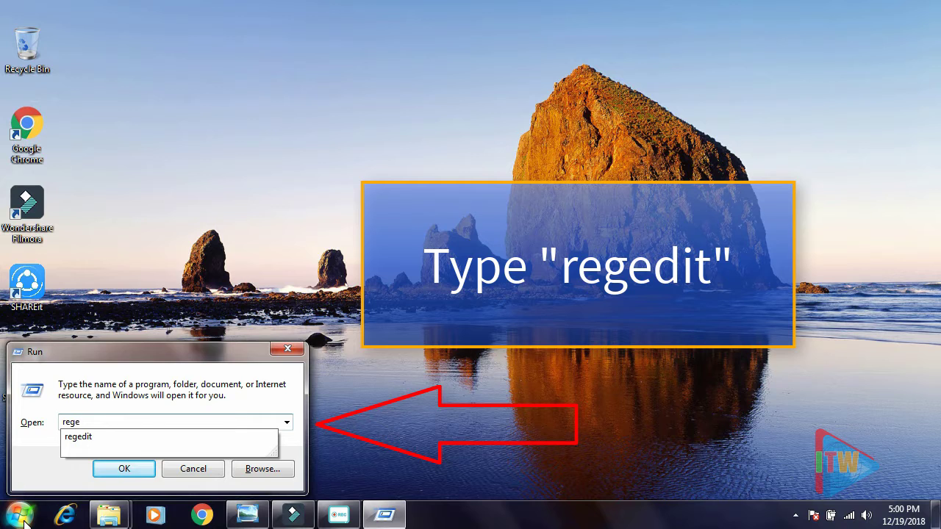
{"action": "type", "text": "dit"}
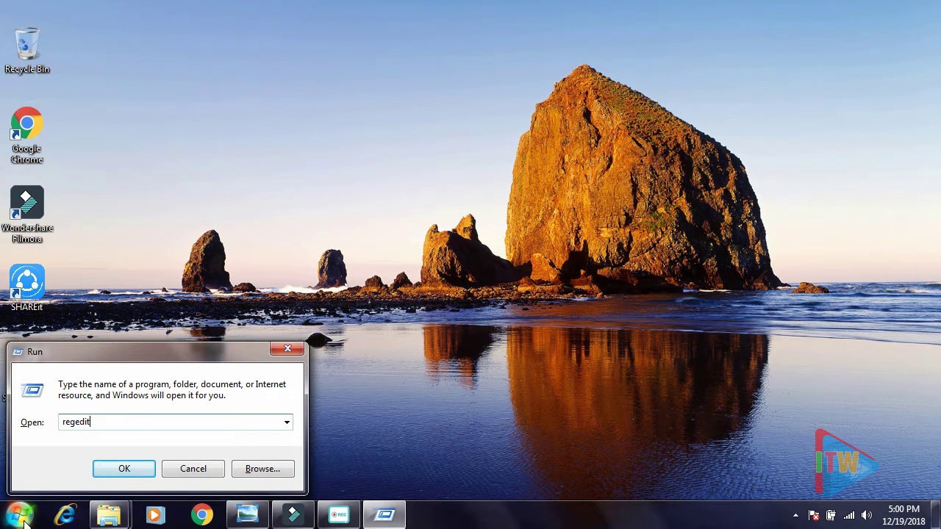
{"action": "key", "text": "Return"}
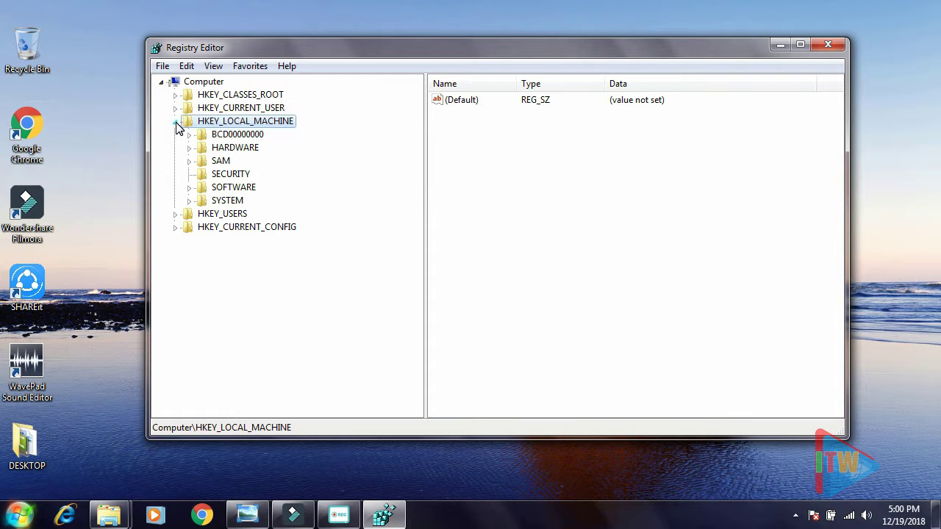
Step: Open the registry key HKEY_LOCAL_MACHINE\SYSTEM\CurrentControlSet\Control\Windows
{"action": "left_click", "coordinate": [189, 200]}
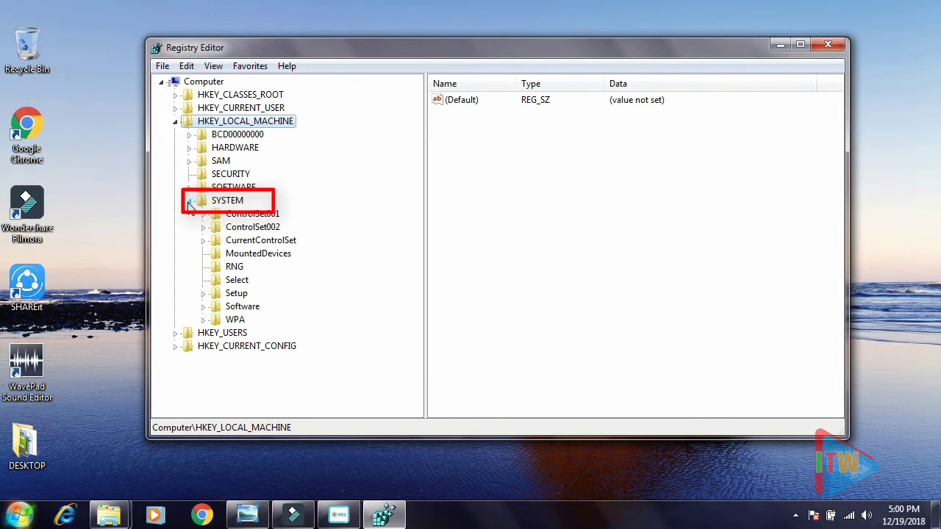
{"action": "left_click", "coordinate": [203, 242]}
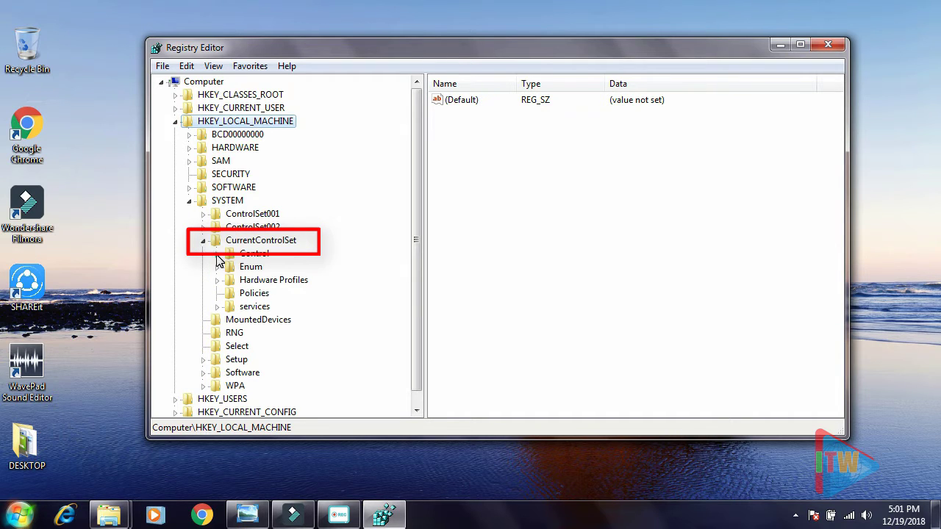
{"action": "left_click", "coordinate": [216, 254]}
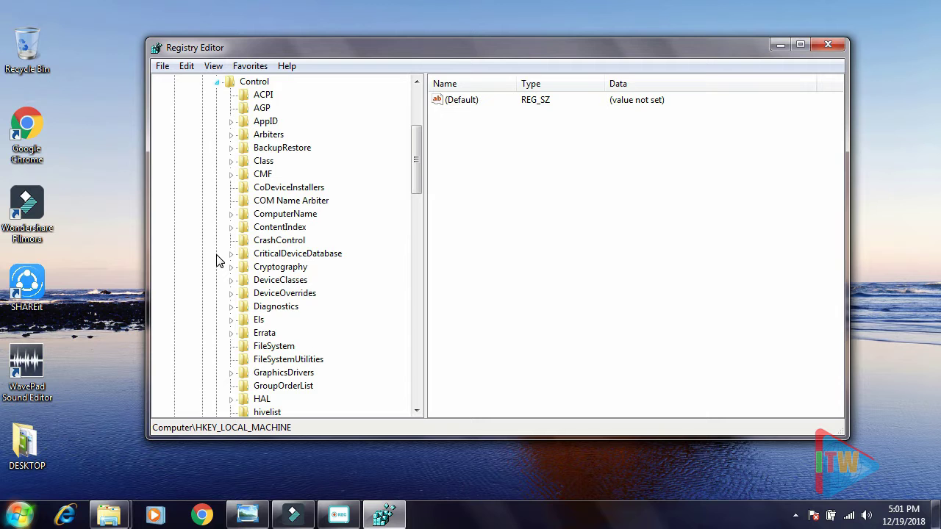
{"action": "scroll", "coordinate": [393, 280], "scroll_direction": "down", "scroll_amount": 2}
{"action": "scroll", "coordinate": [393, 280], "scroll_direction": "down", "scroll_amount": 14}
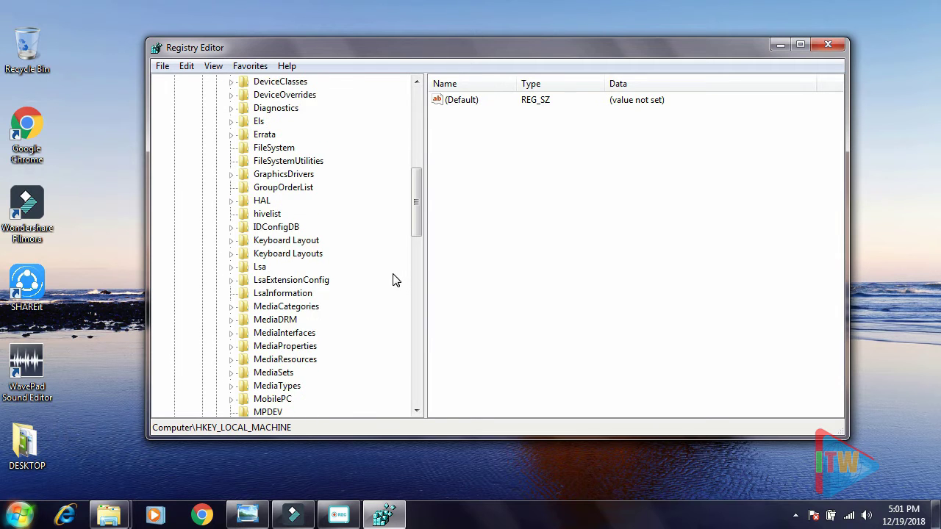
{"action": "scroll", "coordinate": [394, 280], "scroll_direction": "down", "scroll_amount": 6}
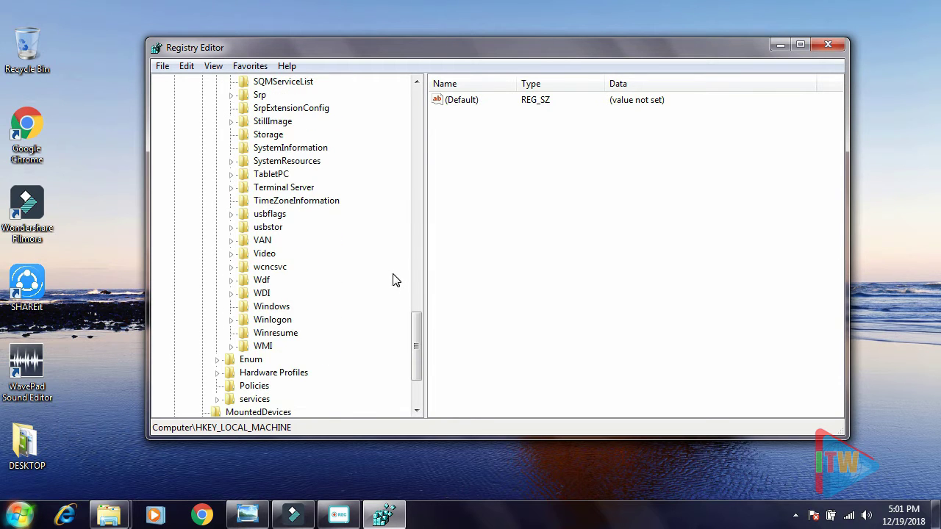
{"action": "left_click", "coordinate": [266, 308]}
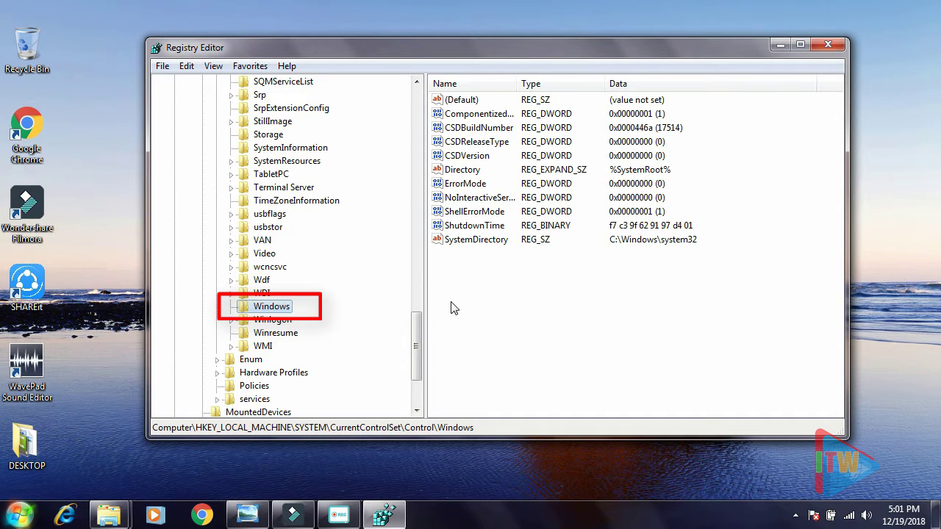
Step: Set the value data of the CSDVersion DWORD to hexadecimal 100
{"action": "double_click", "coordinate": [458, 157]}
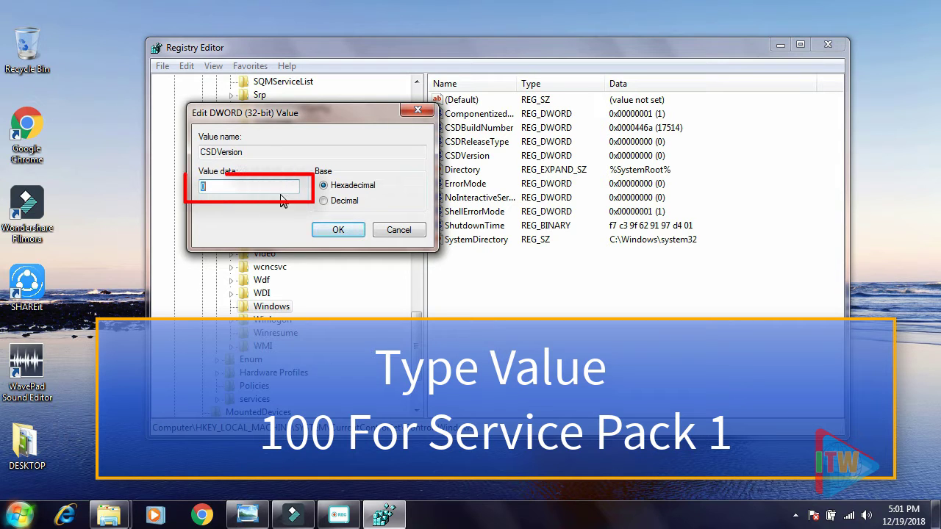
{"action": "left_click", "coordinate": [278, 190]}
{"action": "key", "text": "BackSpace"}
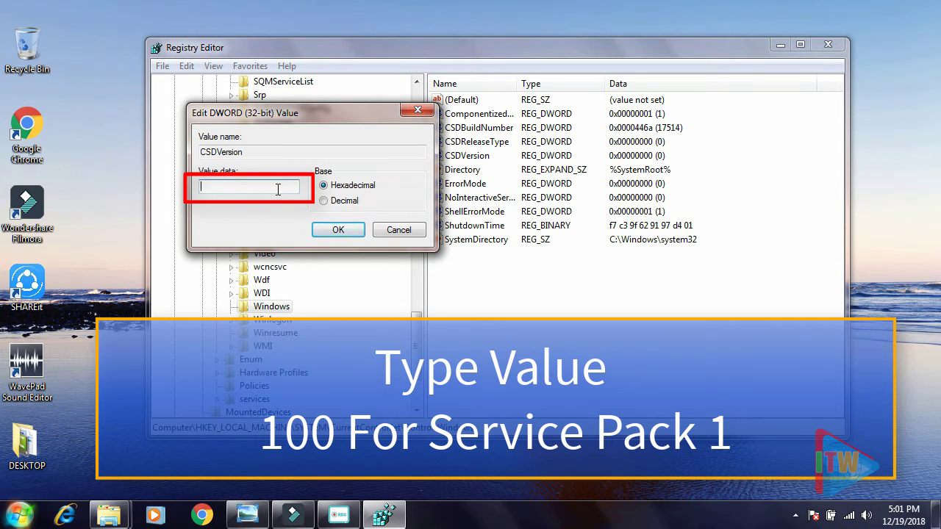
{"action": "type", "text": "100"}
{"action": "left_click", "coordinate": [338, 231]}
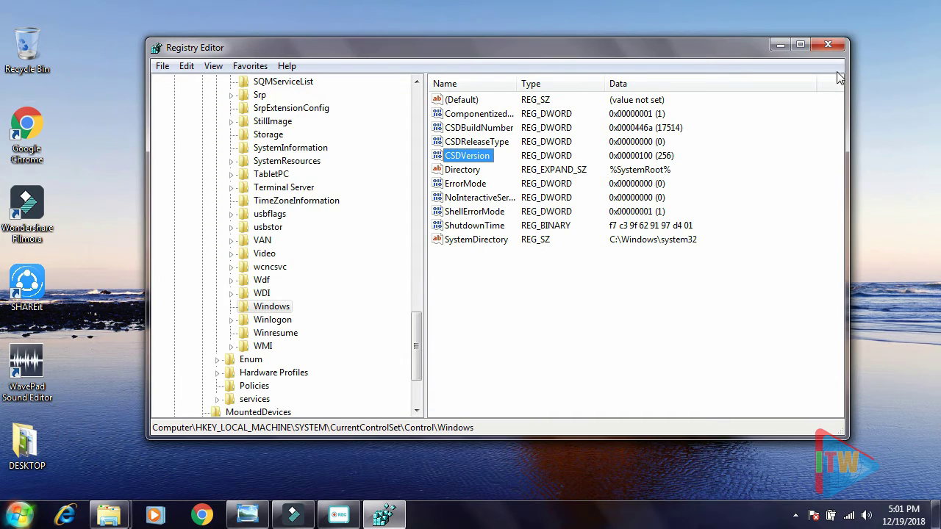
Step: Close the Registry Editor and restart the computer
{"action": "left_click", "coordinate": [834, 46]}
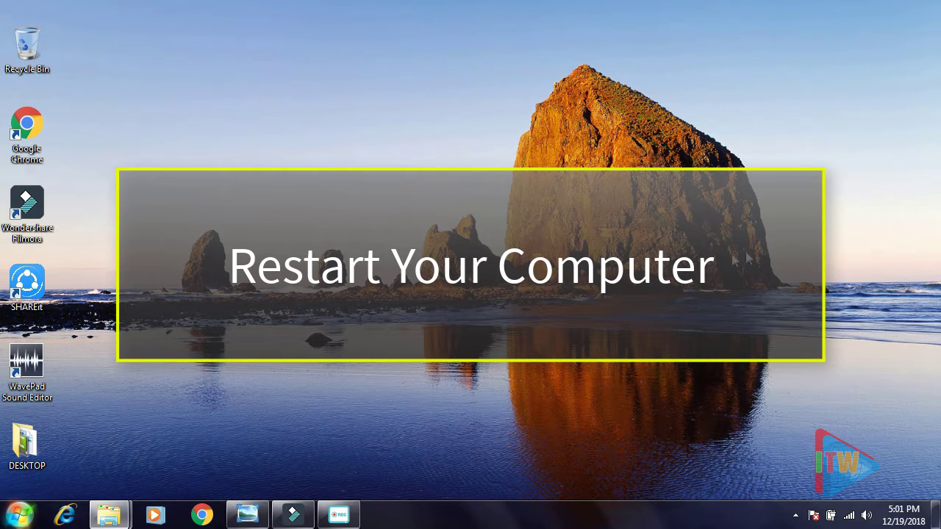
{"action": "left_click", "coordinate": [18, 519]}
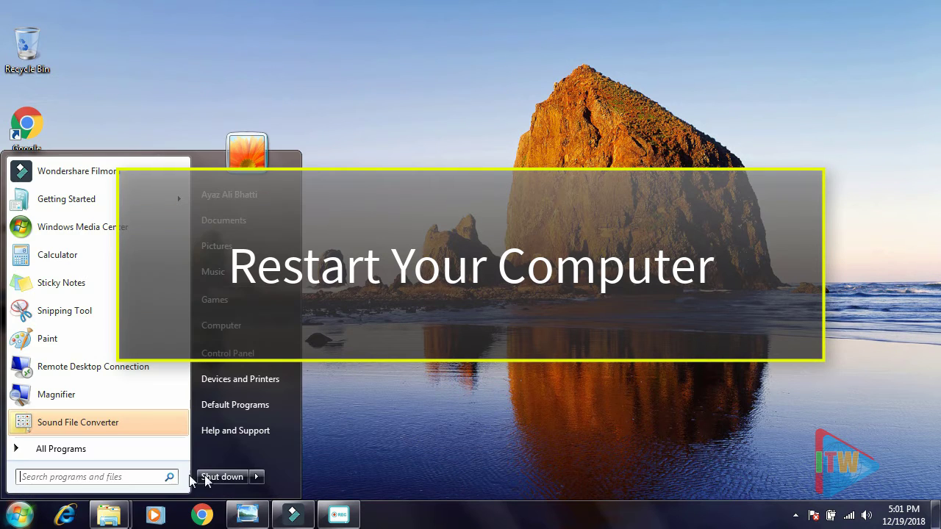
{"action": "left_click", "coordinate": [259, 476]}
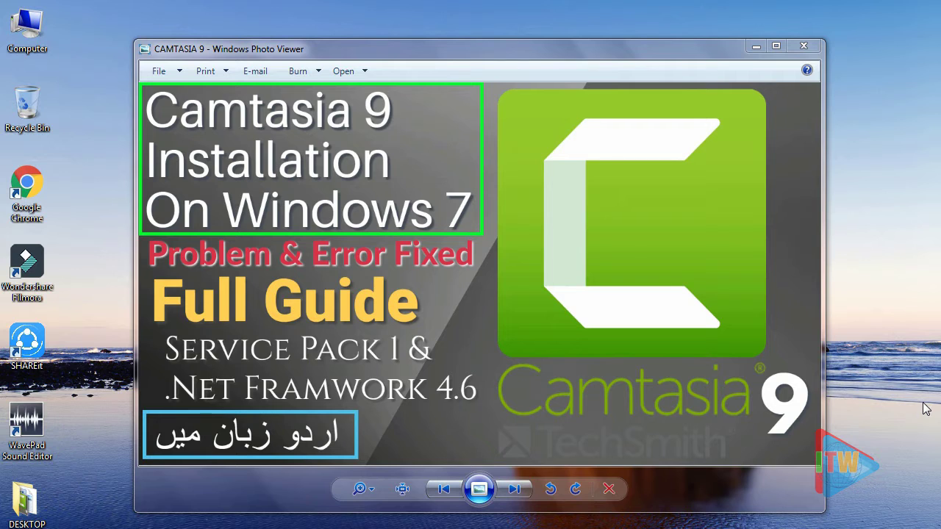
Step: Check the Windows edition section of the system properties for the service pack, and close the window
{"action": "right_click", "coordinate": [40, 56]}
{"action": "left_click", "coordinate": [70, 189]}
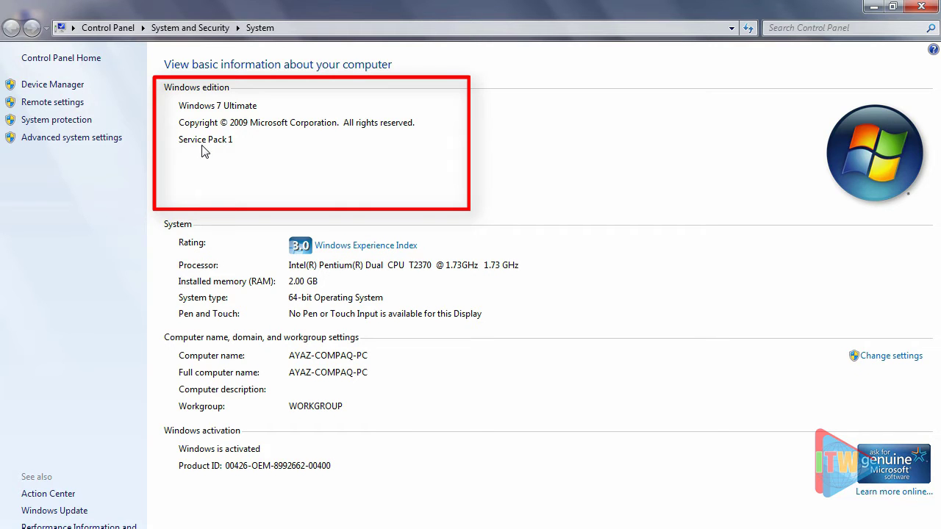
{"action": "left_click", "coordinate": [921, 7]}
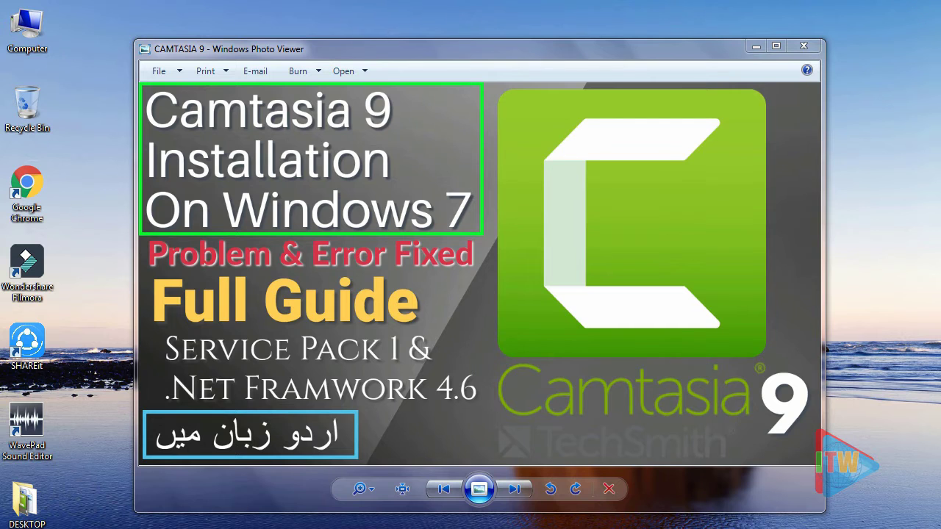
Step: Run the offlinesoftwares.com_camtasia_9 installer from the CAMTASIA 9 folder, accept the license terms, install Camtasia and finish the setup
{"action": "left_click", "coordinate": [110, 481]}
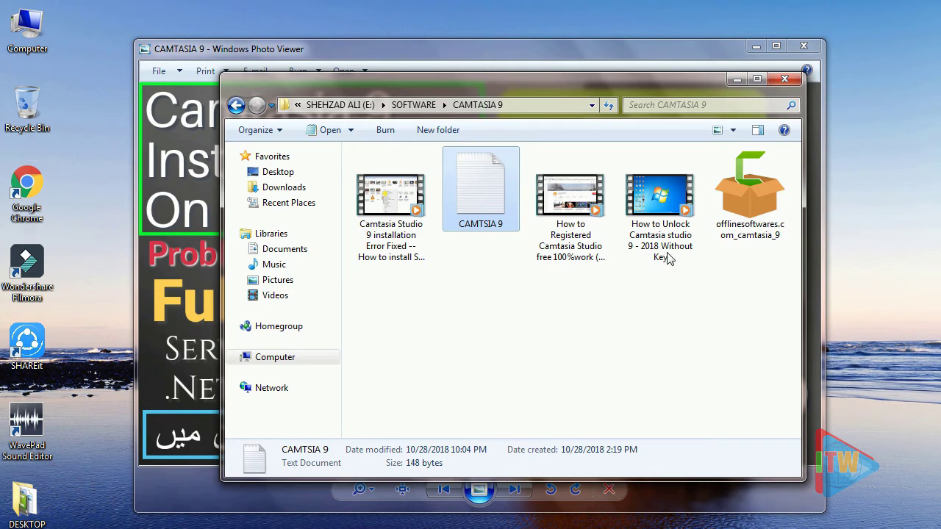
{"action": "double_click", "coordinate": [746, 219]}
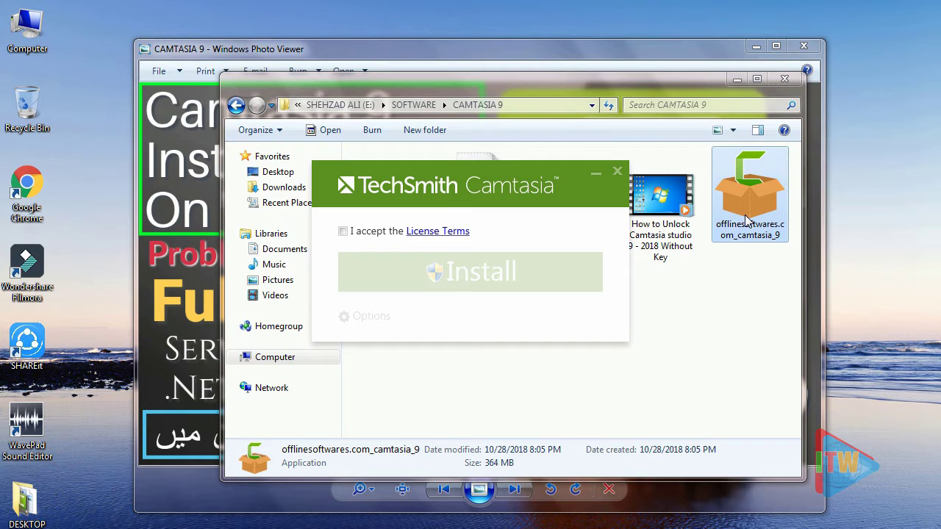
{"action": "left_click", "coordinate": [343, 231]}
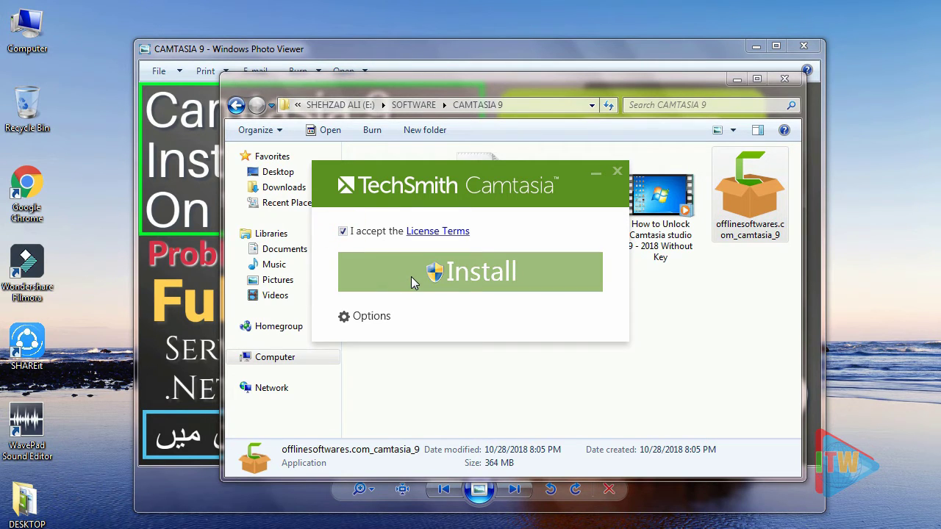
{"action": "left_click", "coordinate": [411, 276]}
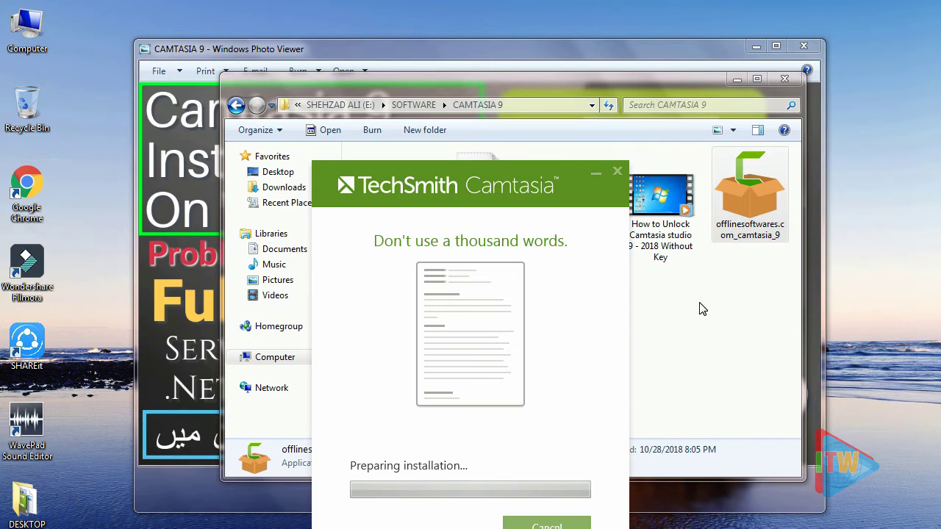
{"action": "left_click", "coordinate": [567, 197]}
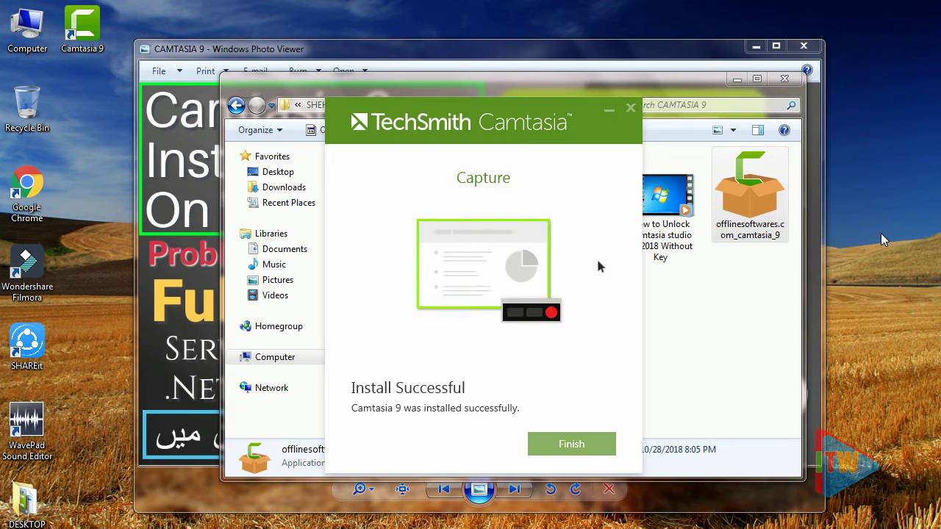
{"action": "left_click", "coordinate": [572, 444]}
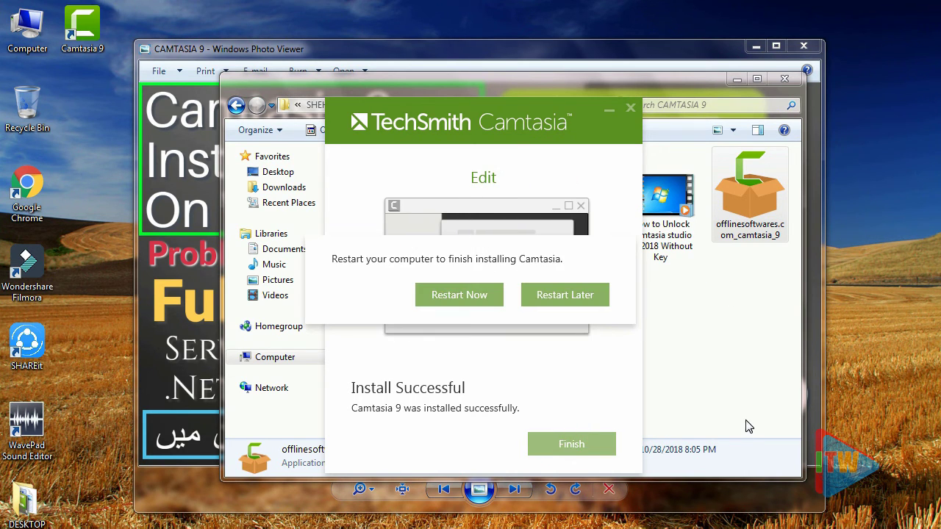